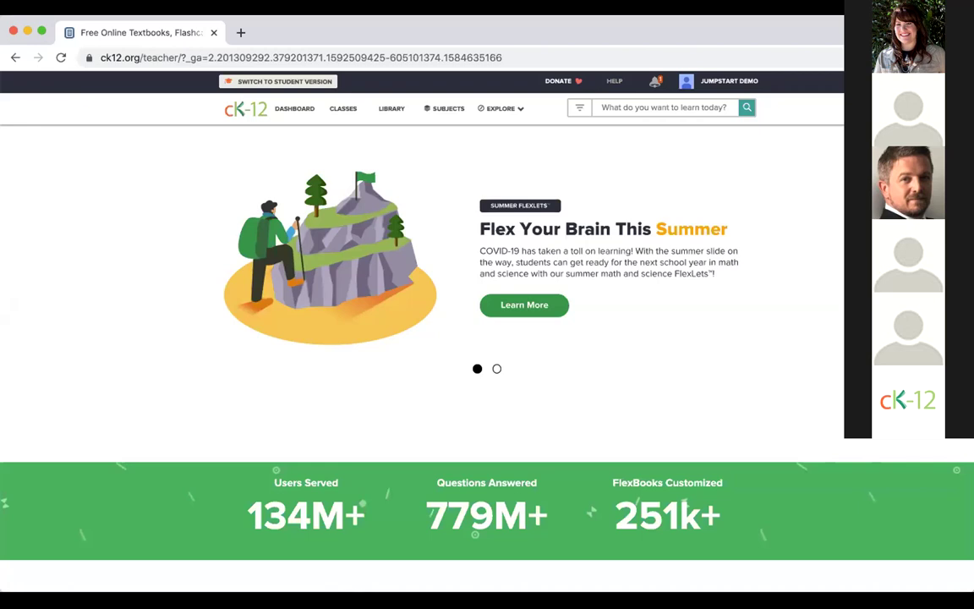
From the Library, create a FlexBook 2.0 titled 'Mr. Haley's Computer Science' and save it
{"action": "left_click", "coordinate": [392, 107]}
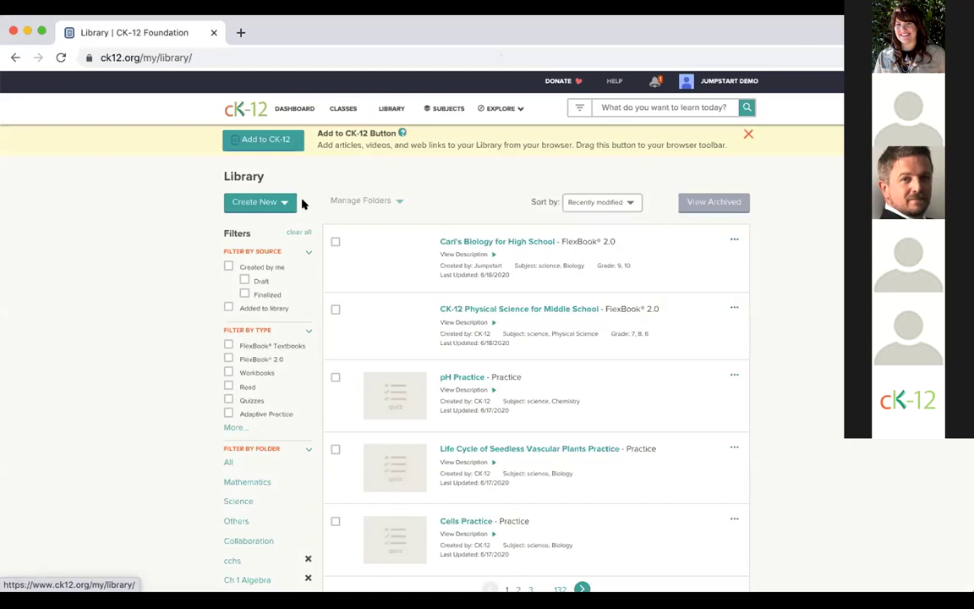
{"action": "left_click", "coordinate": [282, 203]}
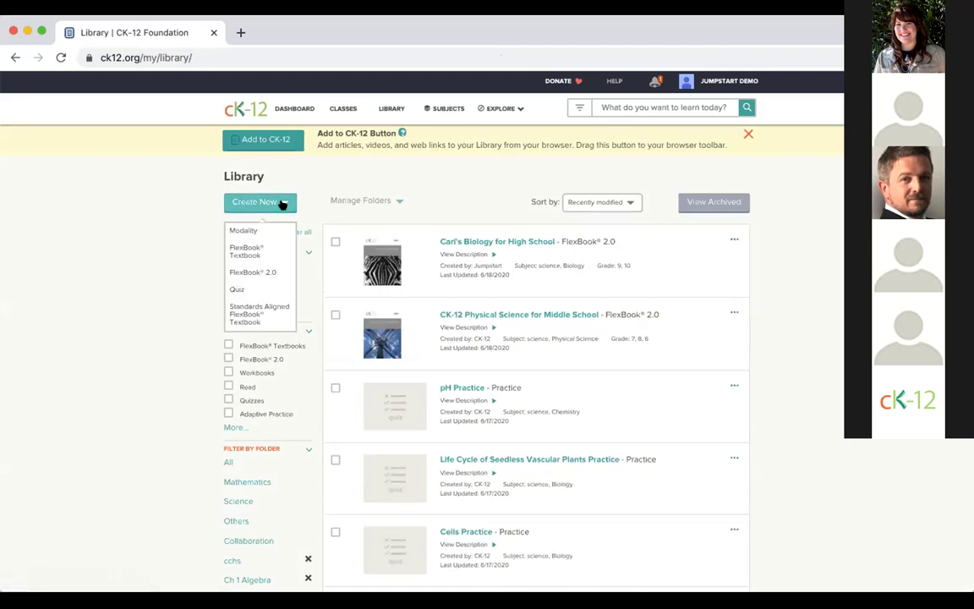
{"action": "left_click", "coordinate": [261, 273]}
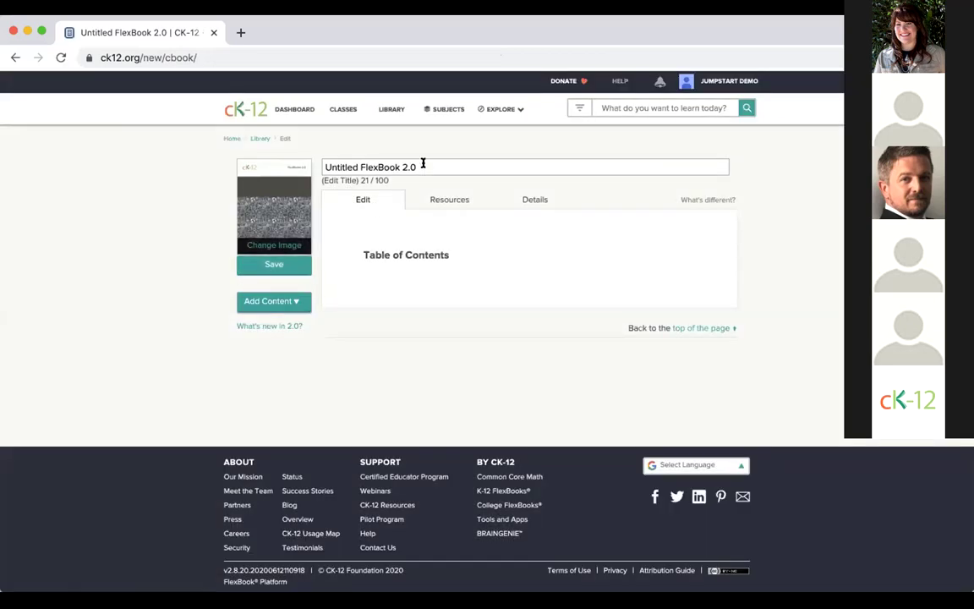
{"action": "left_click_drag", "start_coordinate": [420, 167], "coordinate": [267, 163]}
{"action": "type", "text": "Mr.I"}
{"action": "type", "text": "Haley"}
{"action": "type", "text": "'s Computer"}
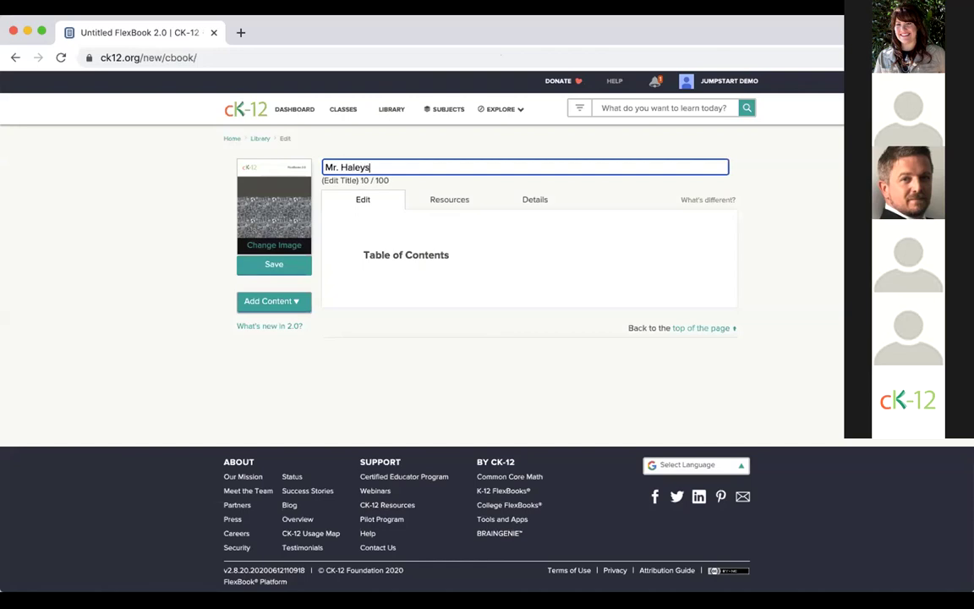
{"action": "type", "text": " Science"}
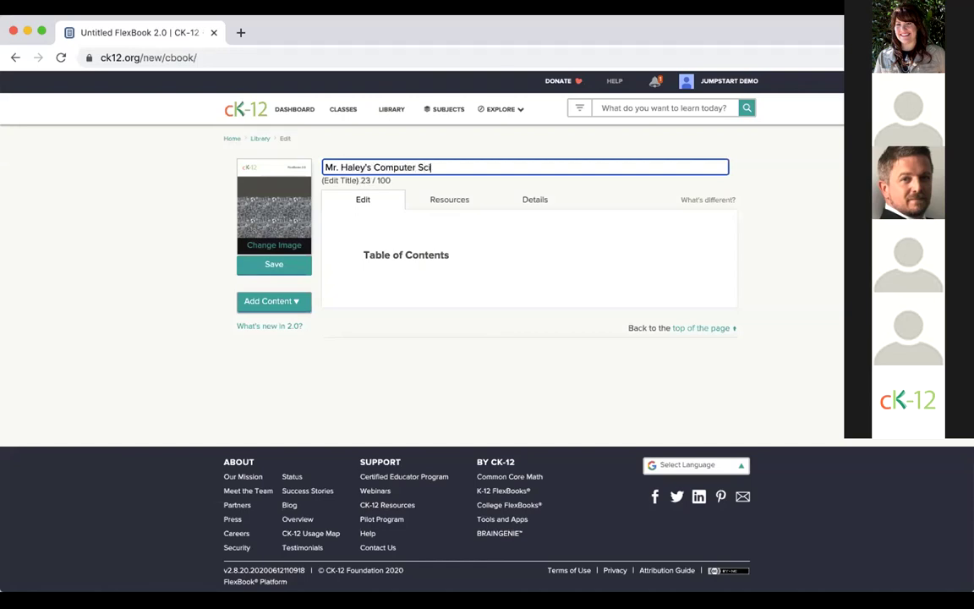
{"action": "left_click", "coordinate": [273, 263]}
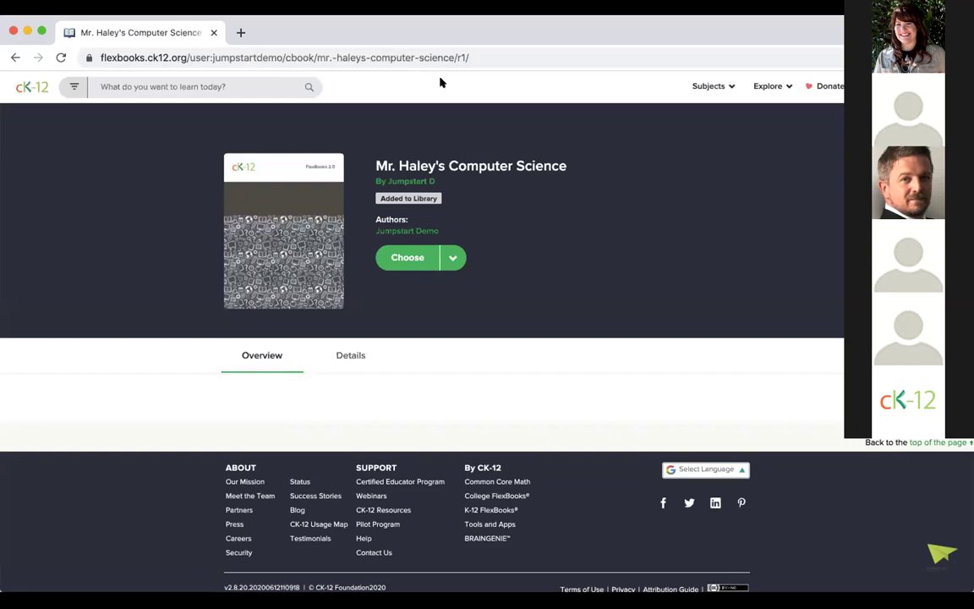
Review the FlexBook's web address and its Assign, Publish, Share to Class and Download PDF actions
{"action": "left_click_drag", "start_coordinate": [455, 54], "coordinate": [49, 68]}
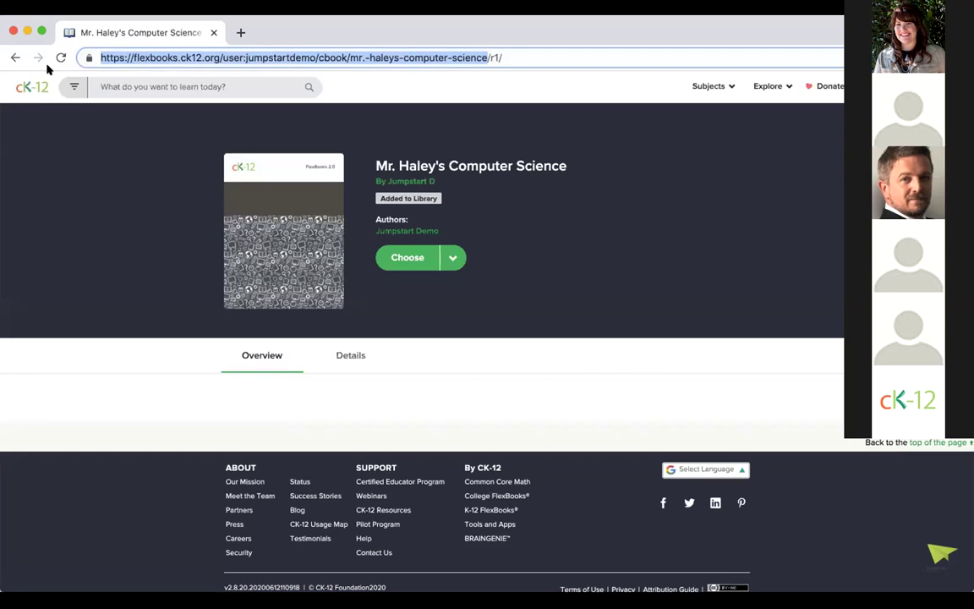
{"action": "left_click", "coordinate": [455, 258]}
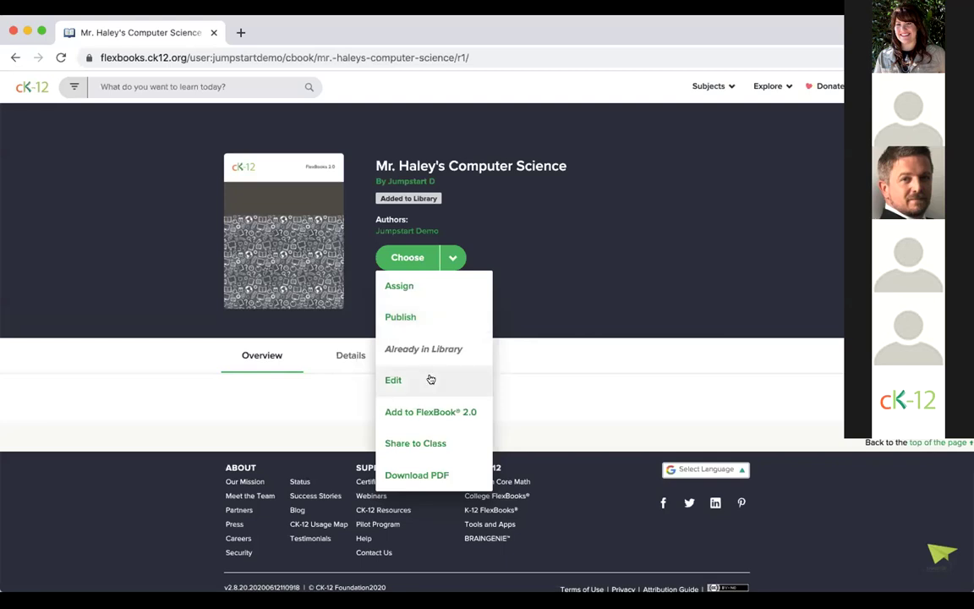
{"action": "left_click", "coordinate": [417, 475]}
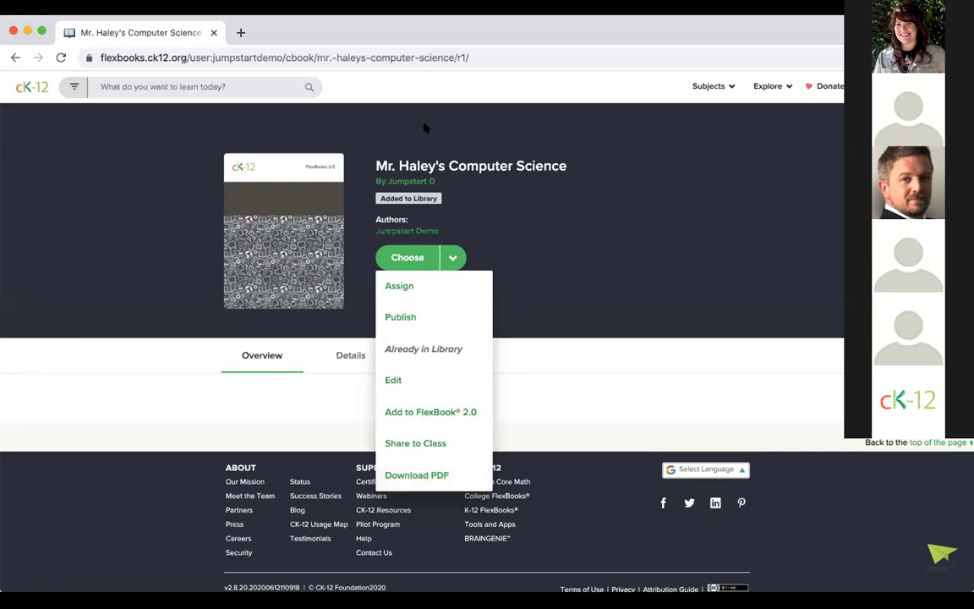
{"action": "left_click", "coordinate": [30, 85]}
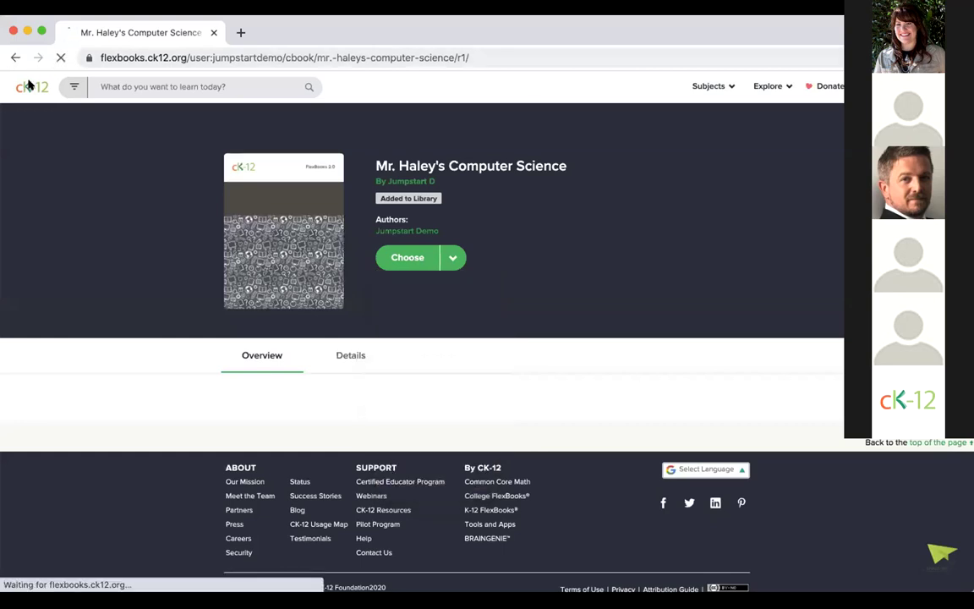
Open lesson 2.4 from chapter 2 of the Grade 7 math FlexBook's Teacher's Edition
{"action": "scroll", "coordinate": [241, 467], "scroll_direction": "down", "scroll_amount": 5}
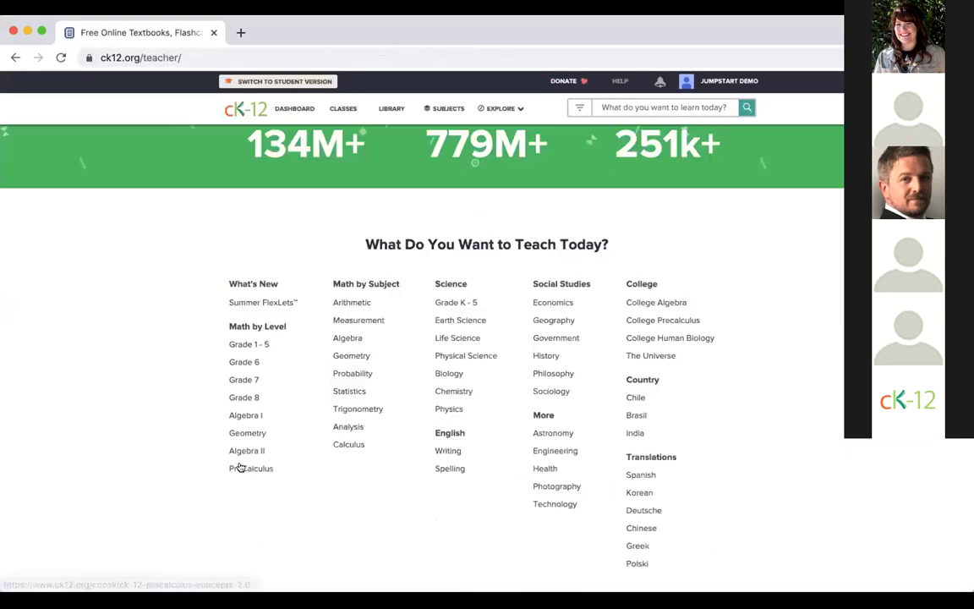
{"action": "left_click", "coordinate": [244, 378]}
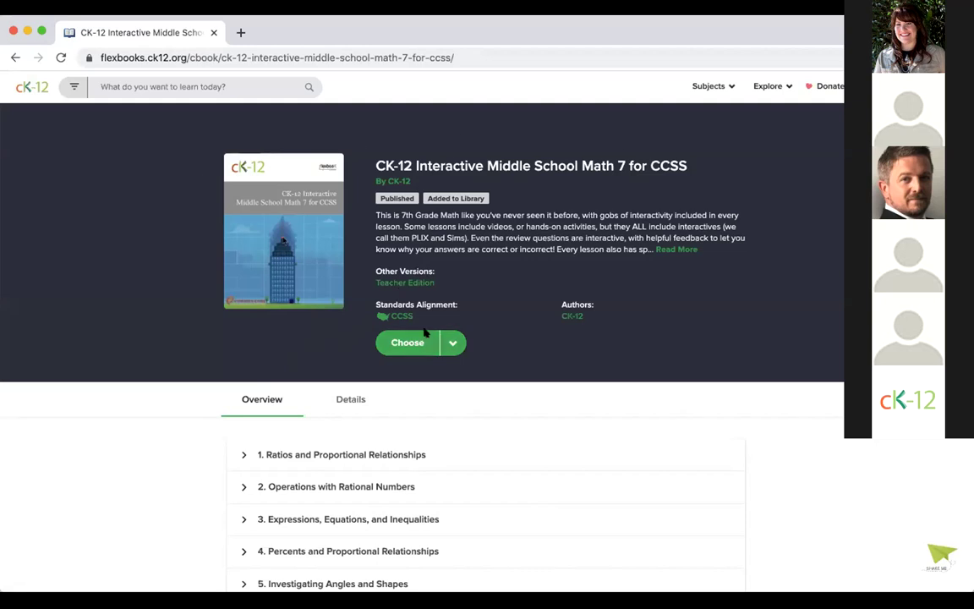
{"action": "left_click", "coordinate": [417, 284]}
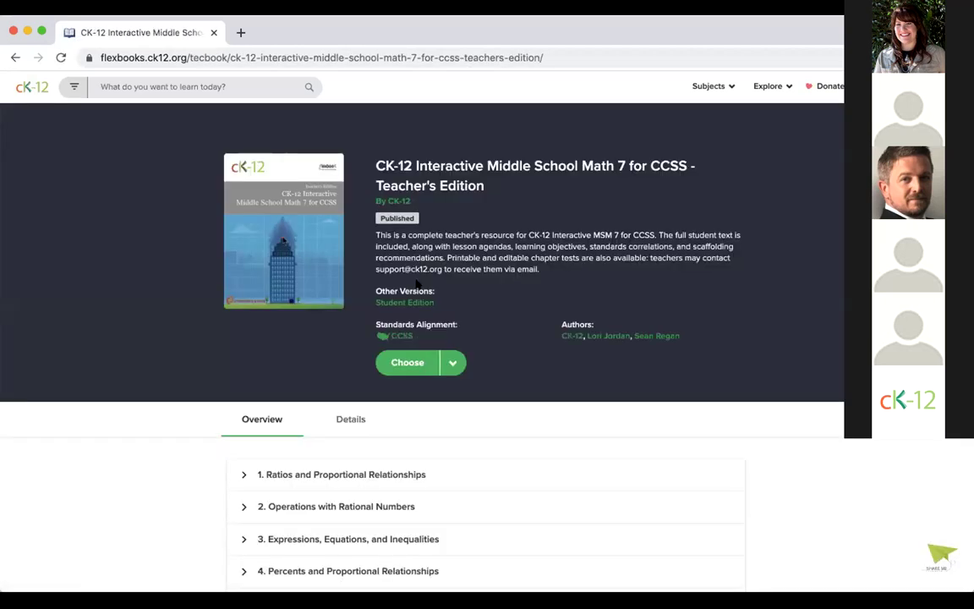
{"action": "scroll", "coordinate": [315, 484], "scroll_direction": "down", "scroll_amount": 2}
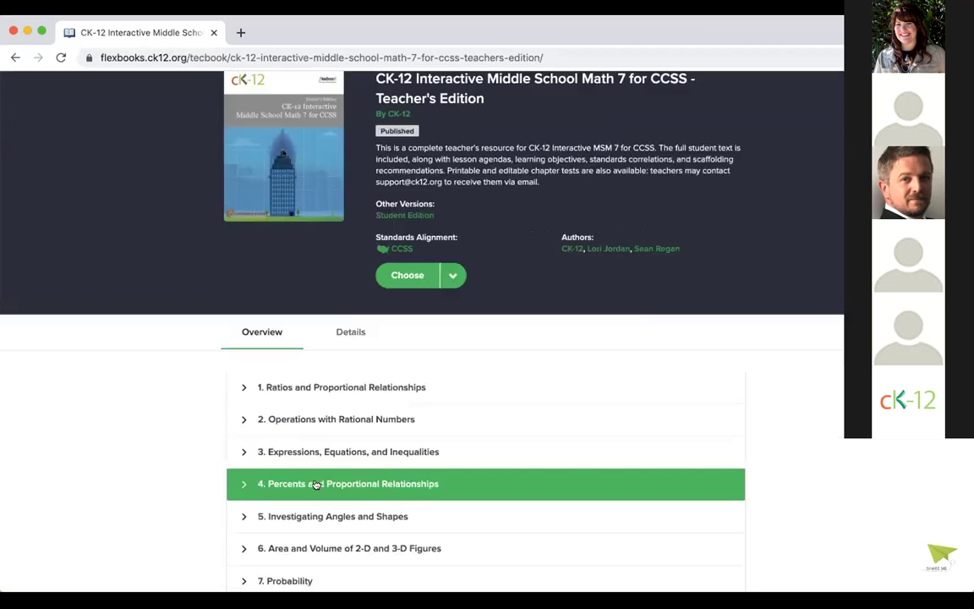
{"action": "left_click", "coordinate": [242, 419]}
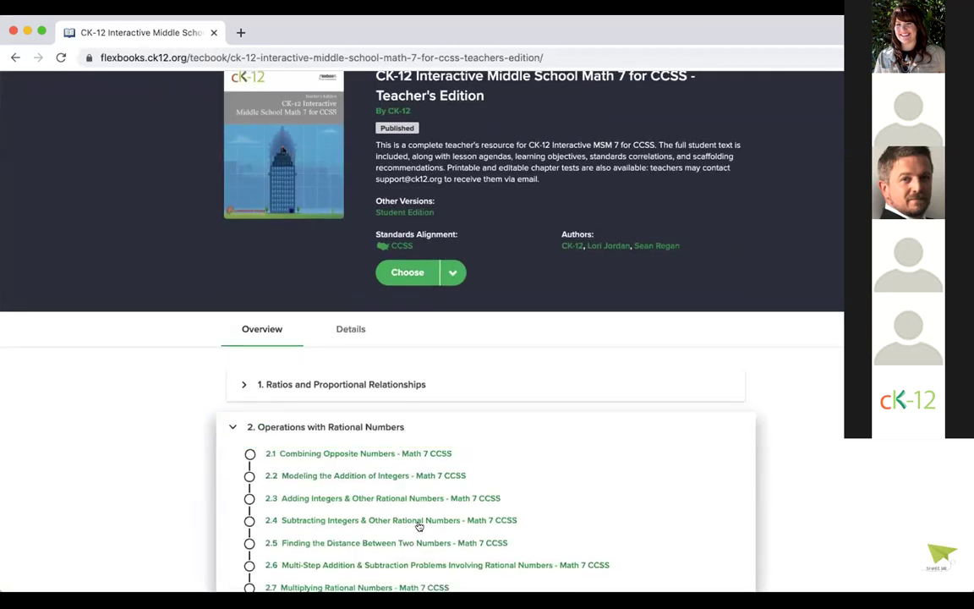
{"action": "left_click", "coordinate": [420, 519]}
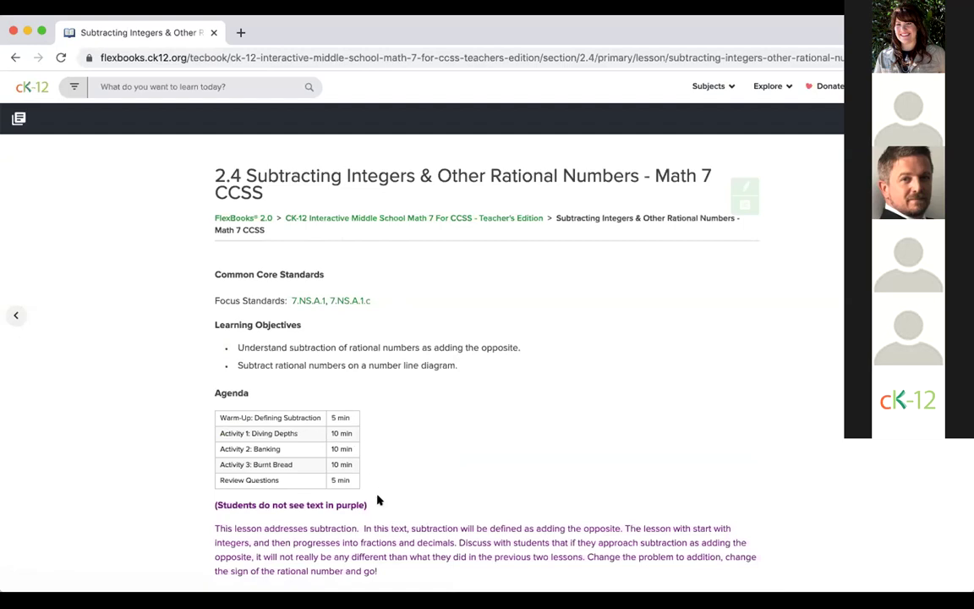
Scroll through lesson 2.4 to its Review Questions practice card and back, then go home
{"action": "scroll", "coordinate": [285, 140], "scroll_direction": "down", "scroll_amount": 3}
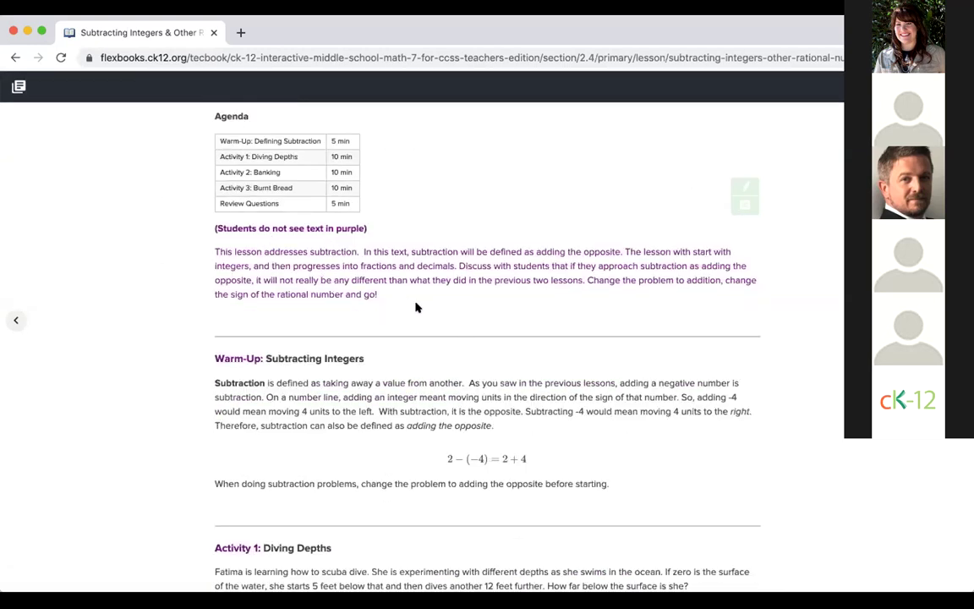
{"action": "scroll", "coordinate": [415, 306], "scroll_direction": "down", "scroll_amount": 20}
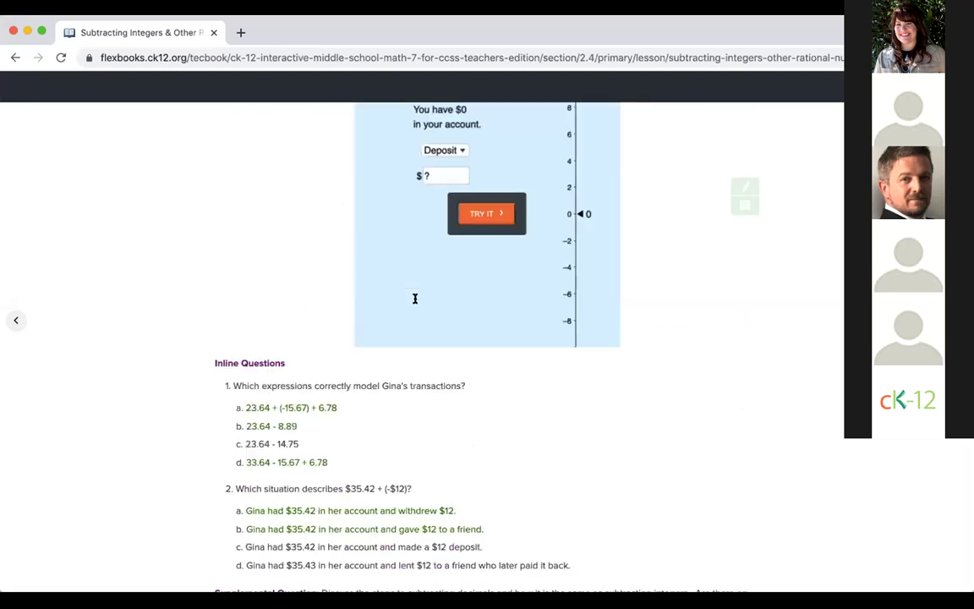
{"action": "scroll", "coordinate": [415, 306], "scroll_direction": "down", "scroll_amount": 3}
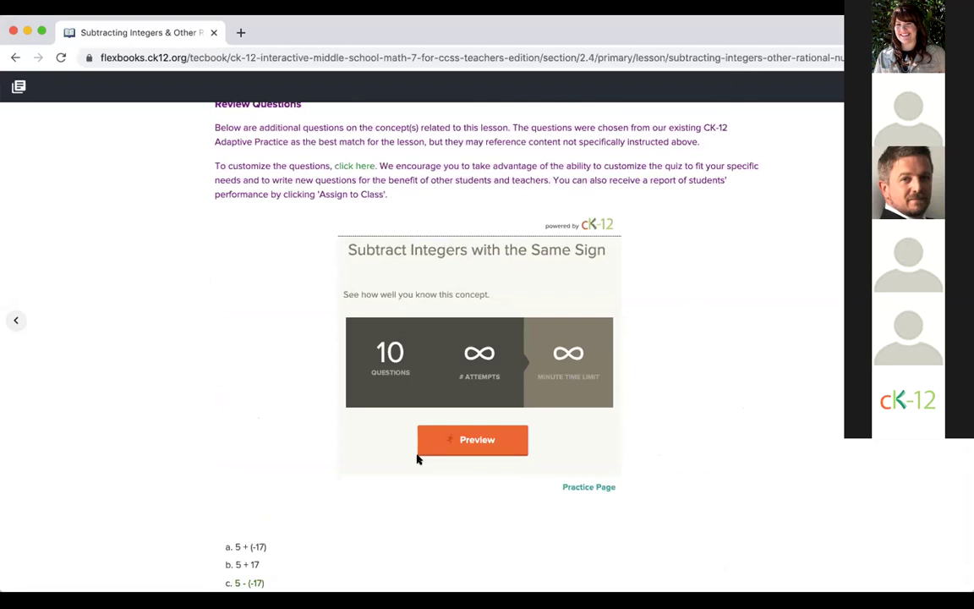
{"action": "scroll", "coordinate": [417, 459], "scroll_direction": "down", "scroll_amount": 3}
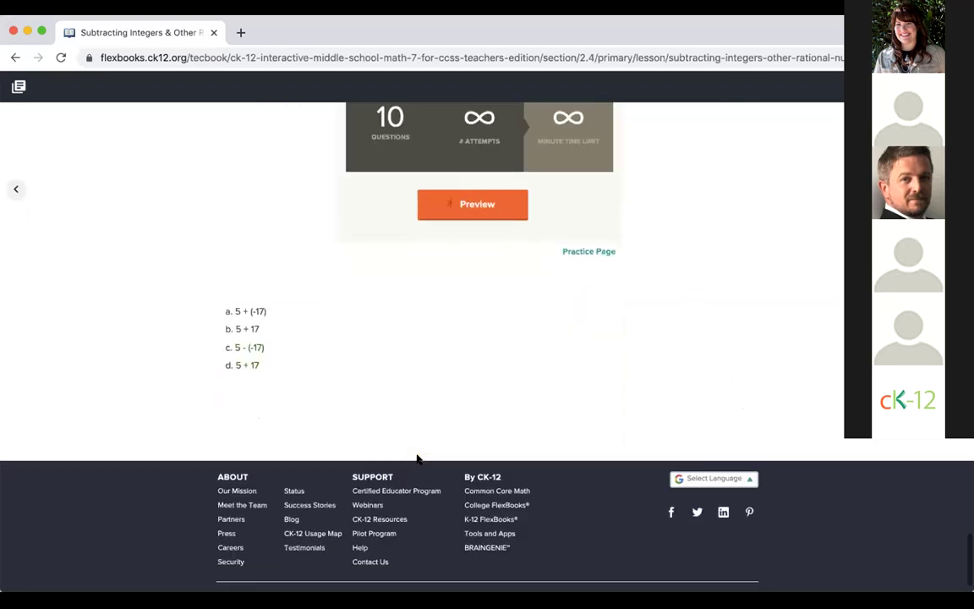
{"action": "scroll", "coordinate": [417, 458], "scroll_direction": "up", "scroll_amount": 4}
{"action": "scroll", "coordinate": [417, 459], "scroll_direction": "up", "scroll_amount": 10}
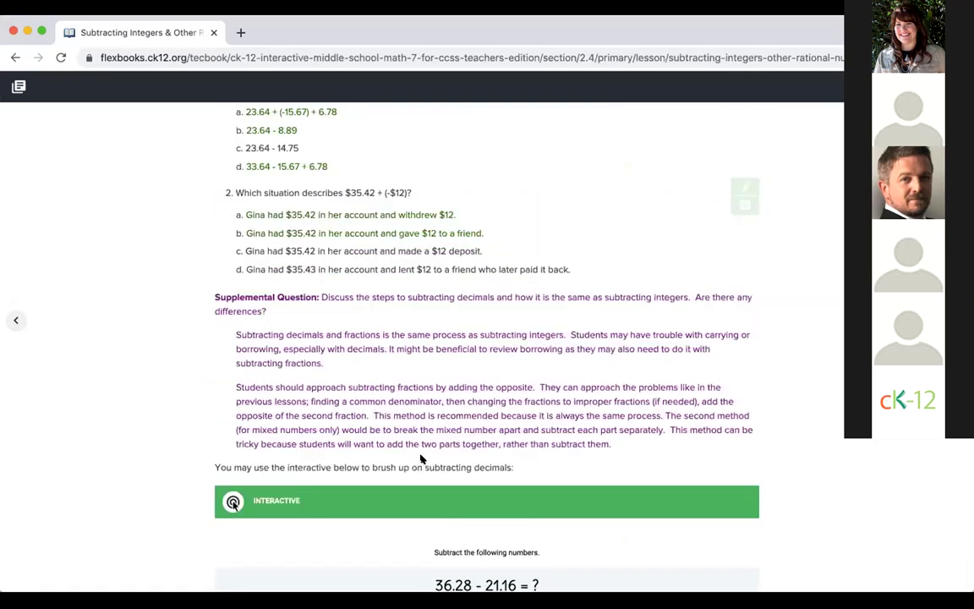
{"action": "scroll", "coordinate": [421, 459], "scroll_direction": "up", "scroll_amount": 8}
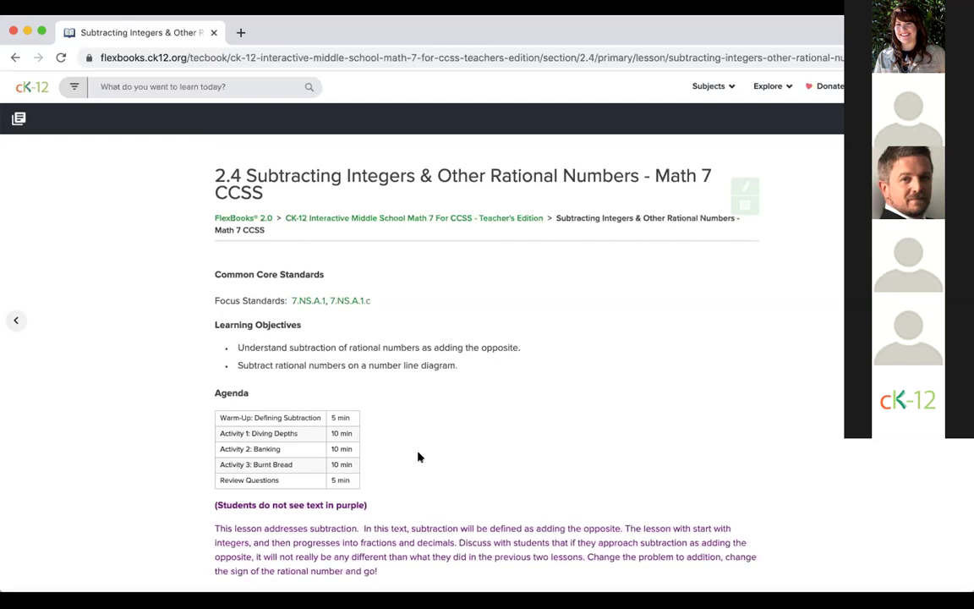
{"action": "left_click", "coordinate": [20, 82]}
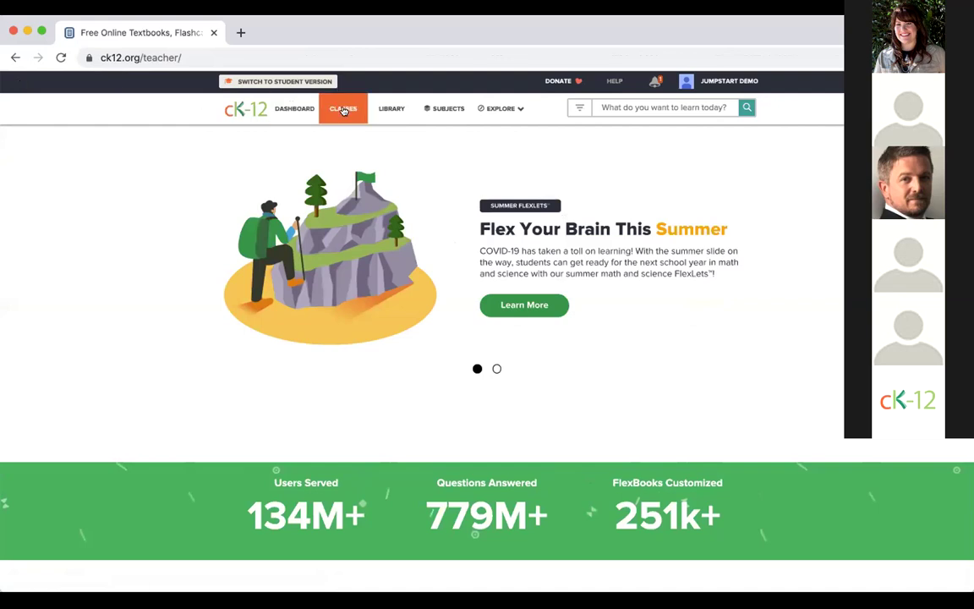
Open the Adaptive Practice subject list from Explore, then change the address to ck12.org/practice/
{"action": "mouse_move", "coordinate": [469, 106]}
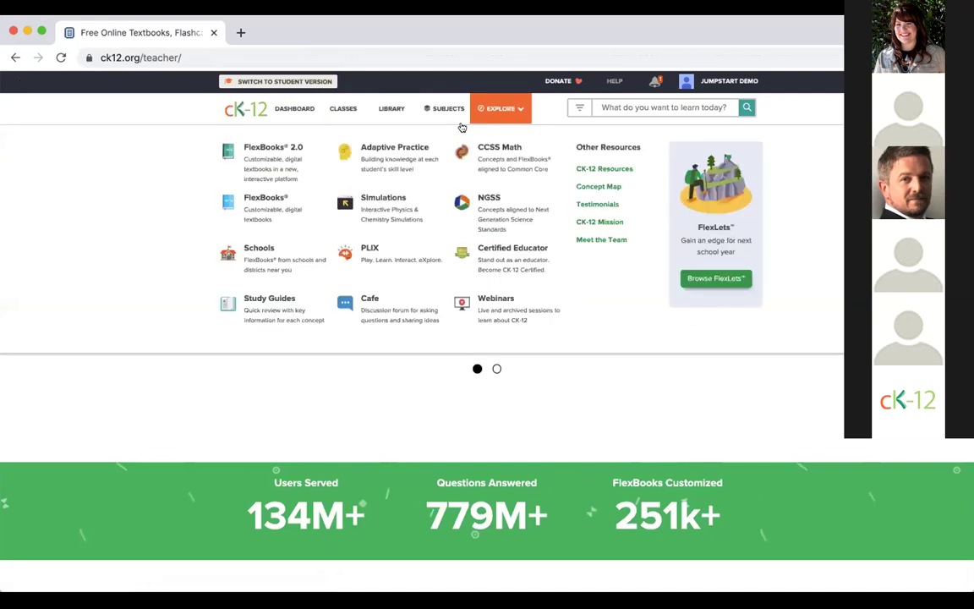
{"action": "left_click", "coordinate": [404, 147]}
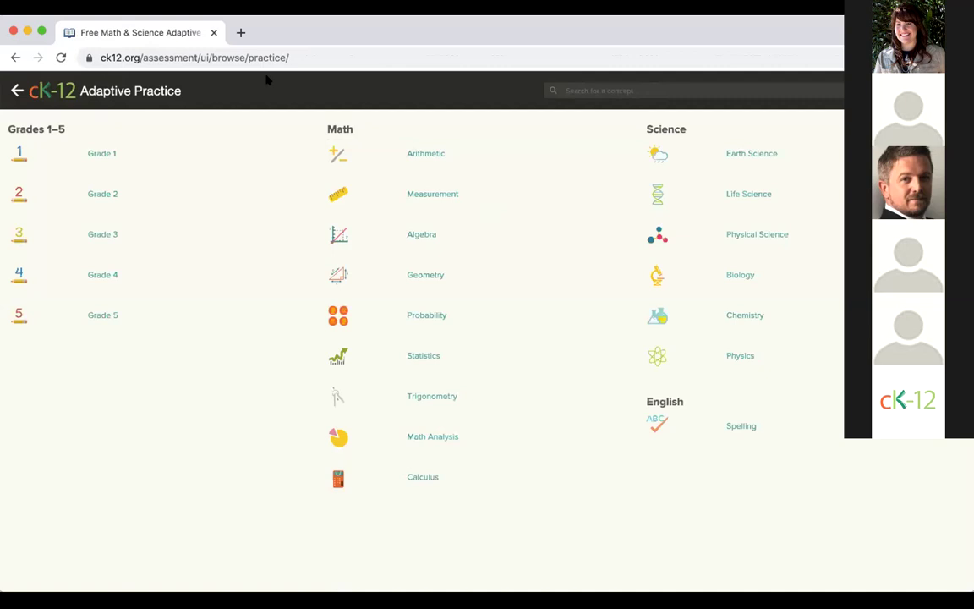
{"action": "double_click", "coordinate": [201, 56]}
{"action": "left_click", "coordinate": [202, 56]}
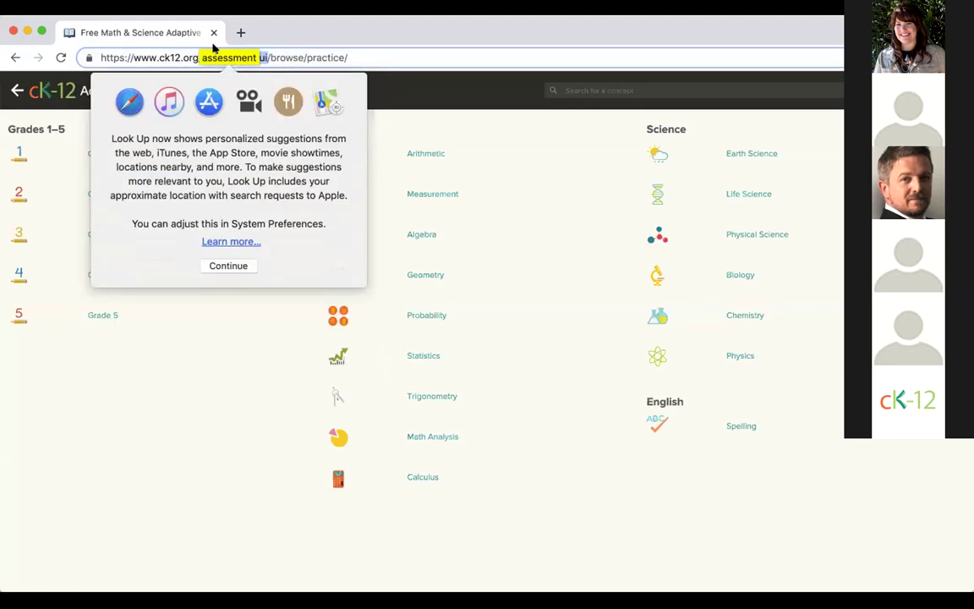
{"action": "left_click", "coordinate": [214, 49]}
{"action": "left_click_drag", "start_coordinate": [215, 56], "coordinate": [361, 57]}
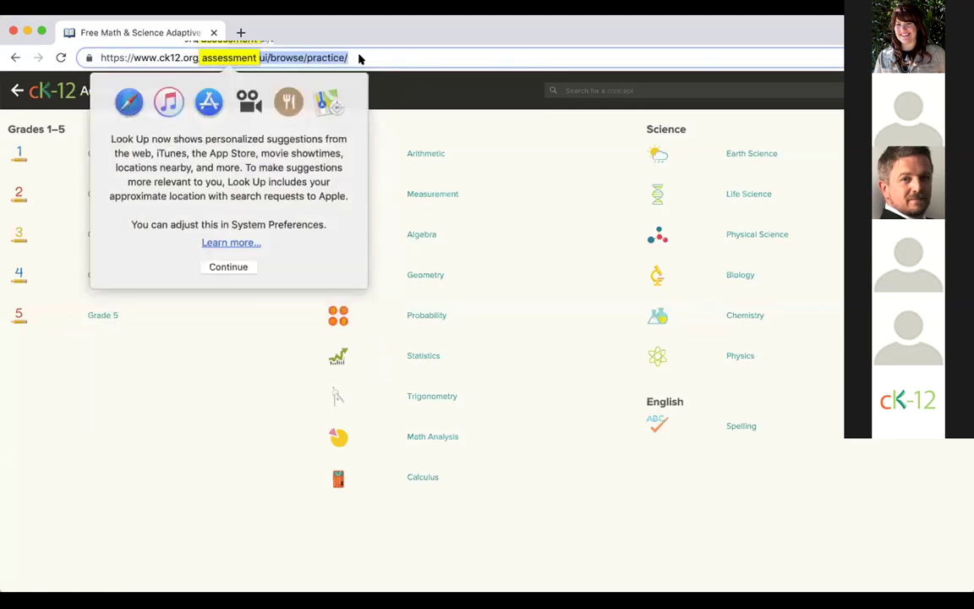
{"action": "key", "text": "BackSpace"}
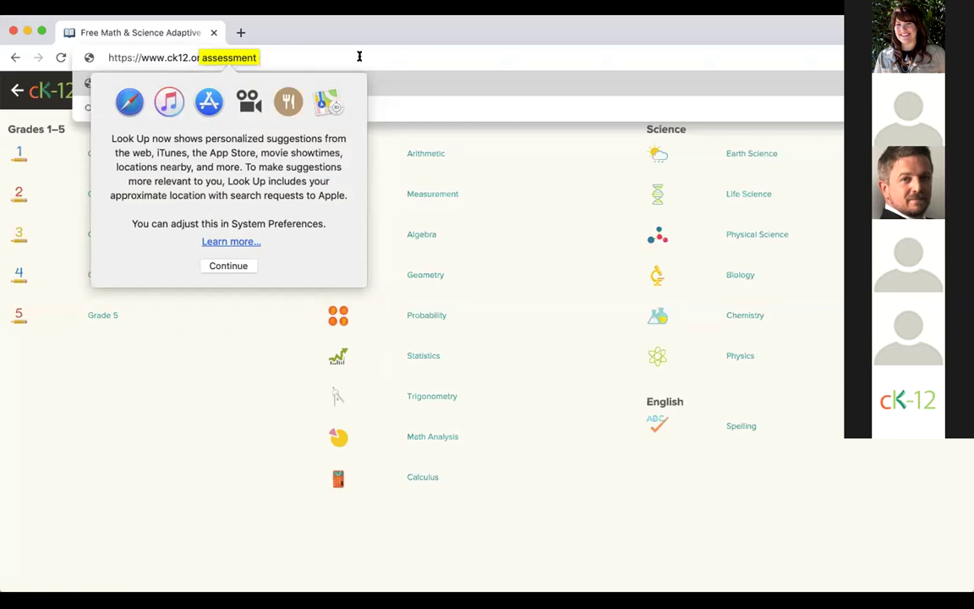
{"action": "type", "text": "practice/"}
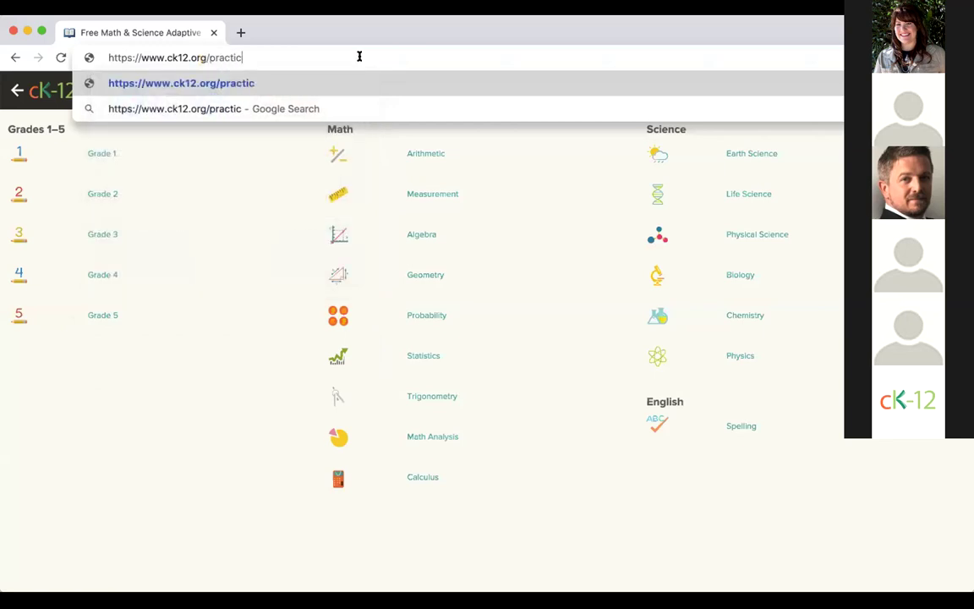
{"action": "key", "text": "Return"}
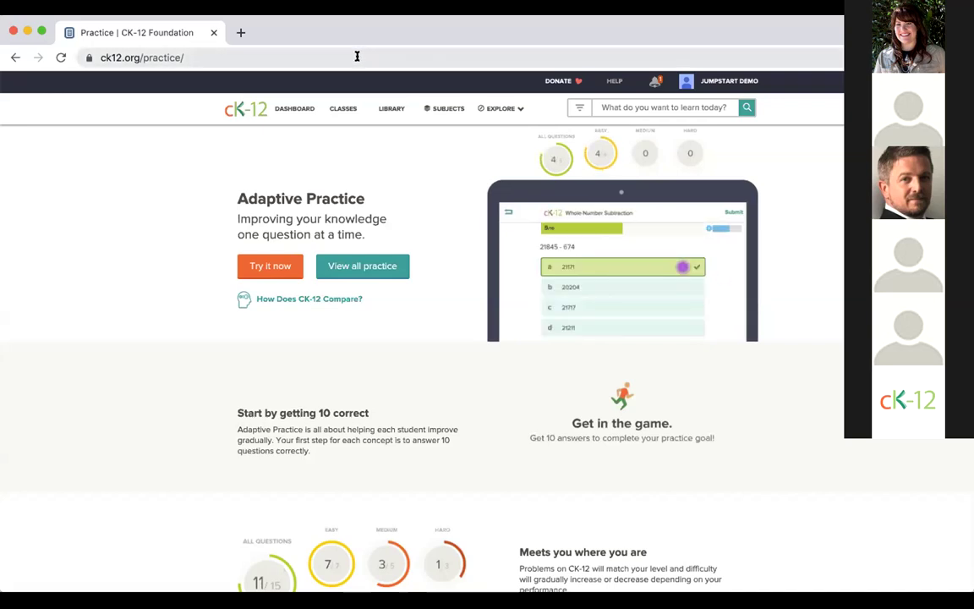
{"action": "left_click", "coordinate": [102, 8]}
{"action": "left_click", "coordinate": [110, 51]}
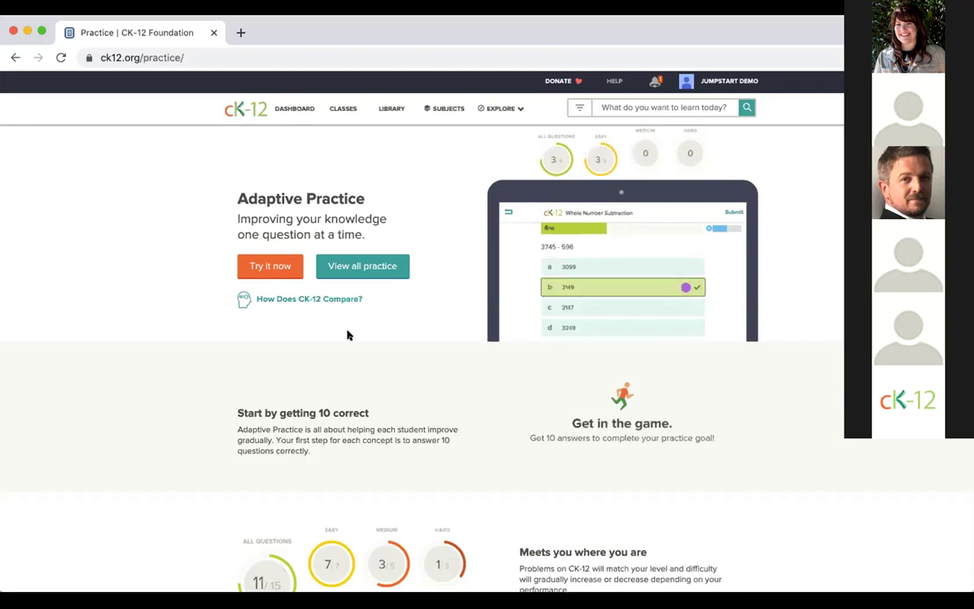
{"action": "scroll", "coordinate": [347, 332], "scroll_direction": "down", "scroll_amount": 8}
{"action": "scroll", "coordinate": [364, 253], "scroll_direction": "up", "scroll_amount": 10}
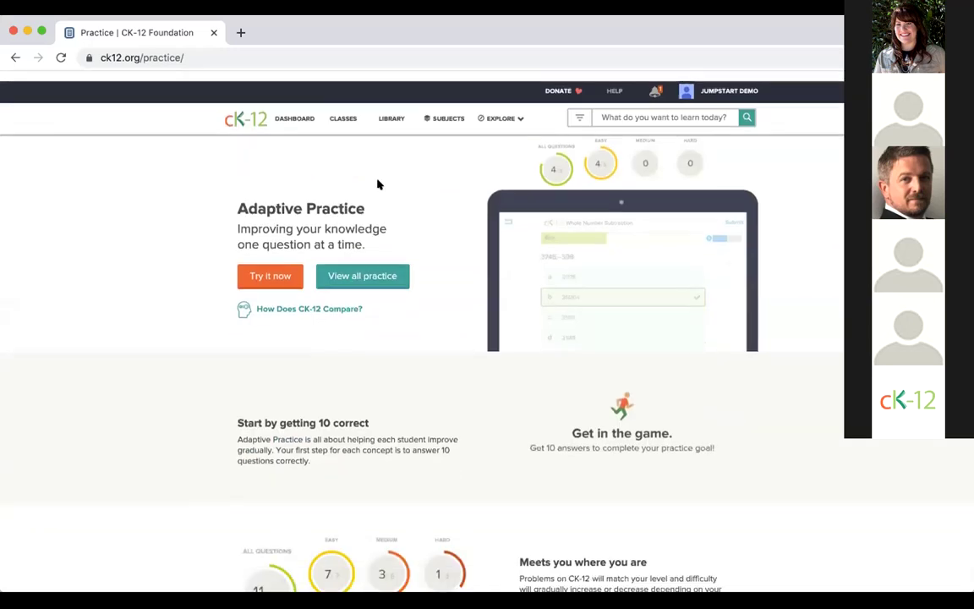
Open Biology's 3. Genetics section 3.2 Mendel's First Experiment, start it, and begin assigning it
{"action": "left_click", "coordinate": [237, 116]}
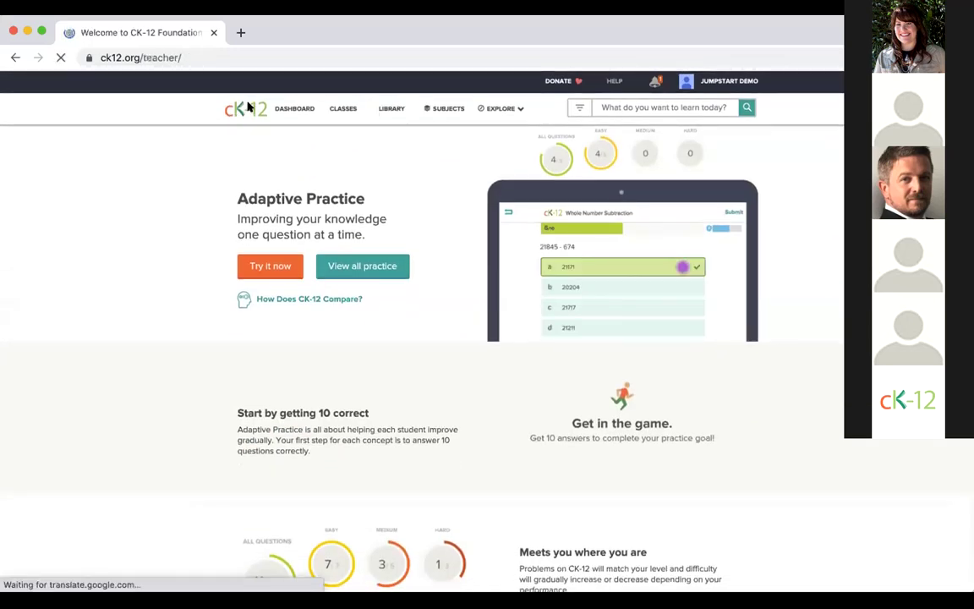
{"action": "scroll", "coordinate": [417, 411], "scroll_direction": "down", "scroll_amount": 5}
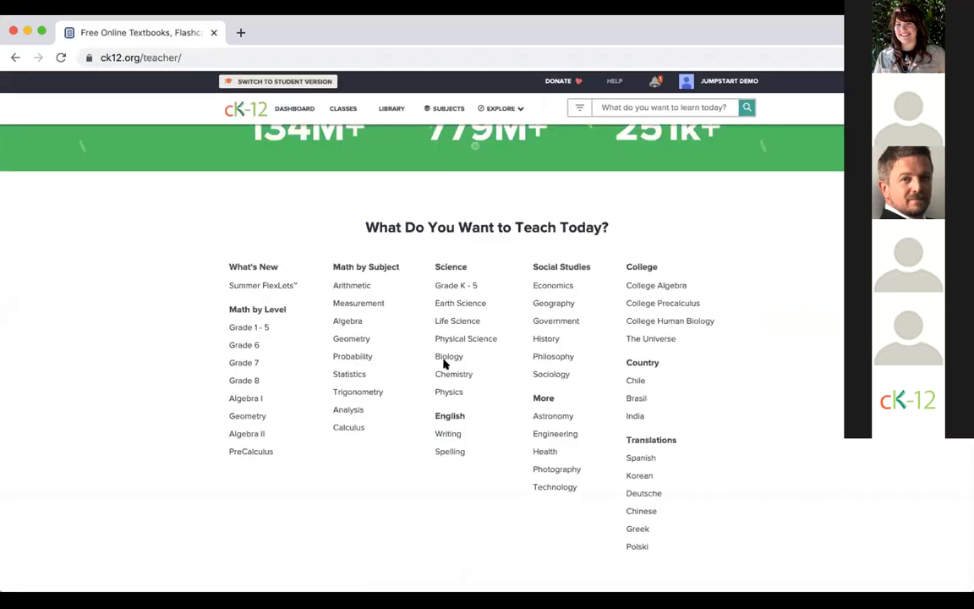
{"action": "left_click", "coordinate": [443, 359]}
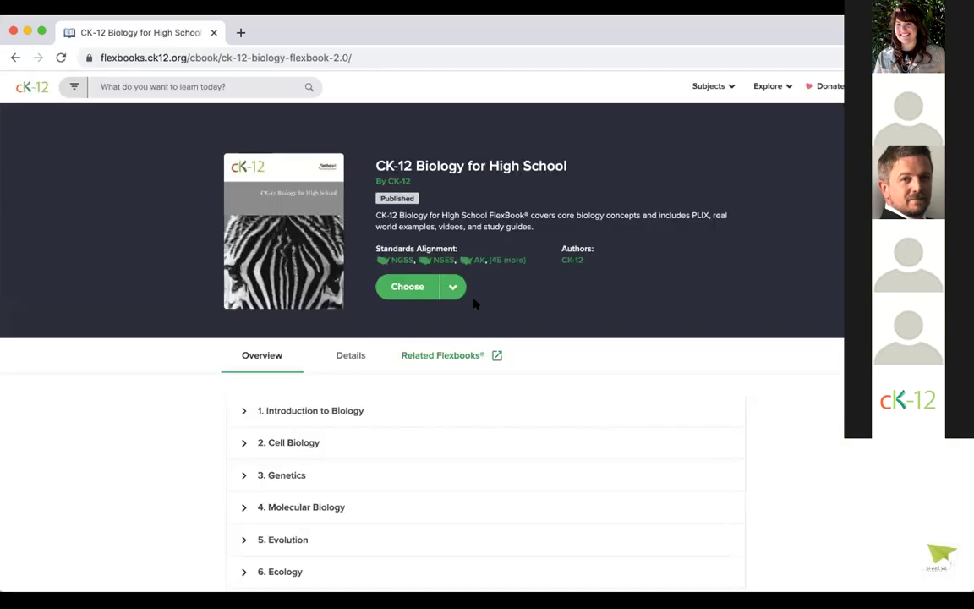
{"action": "left_click", "coordinate": [452, 287]}
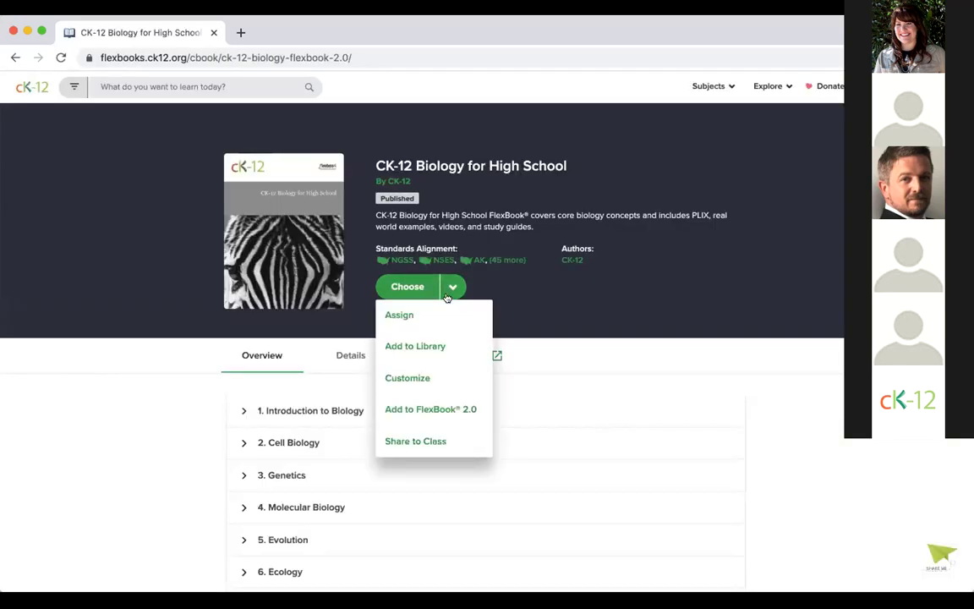
{"action": "left_click", "coordinate": [273, 474]}
{"action": "left_click", "coordinate": [301, 534]}
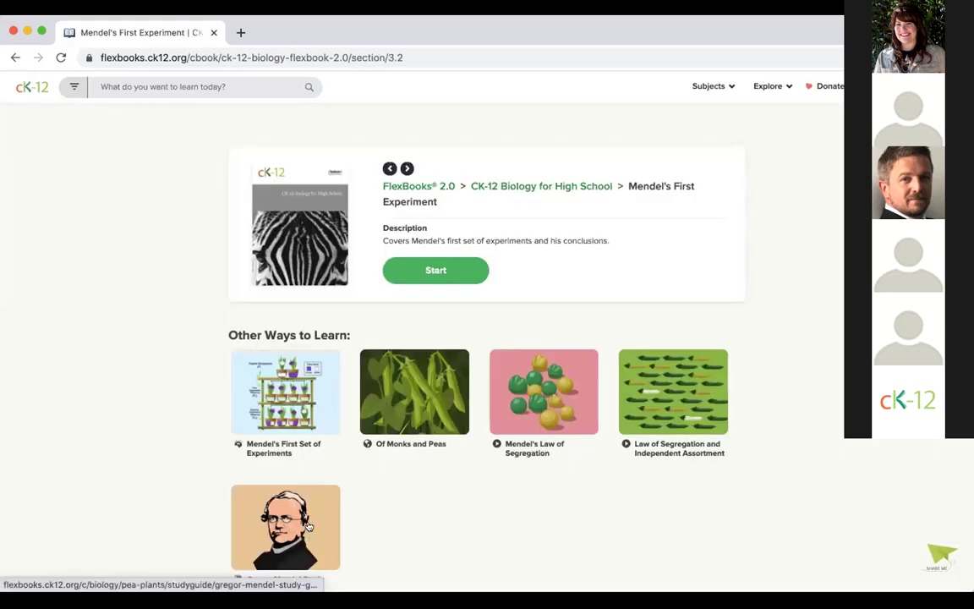
{"action": "left_click", "coordinate": [438, 264]}
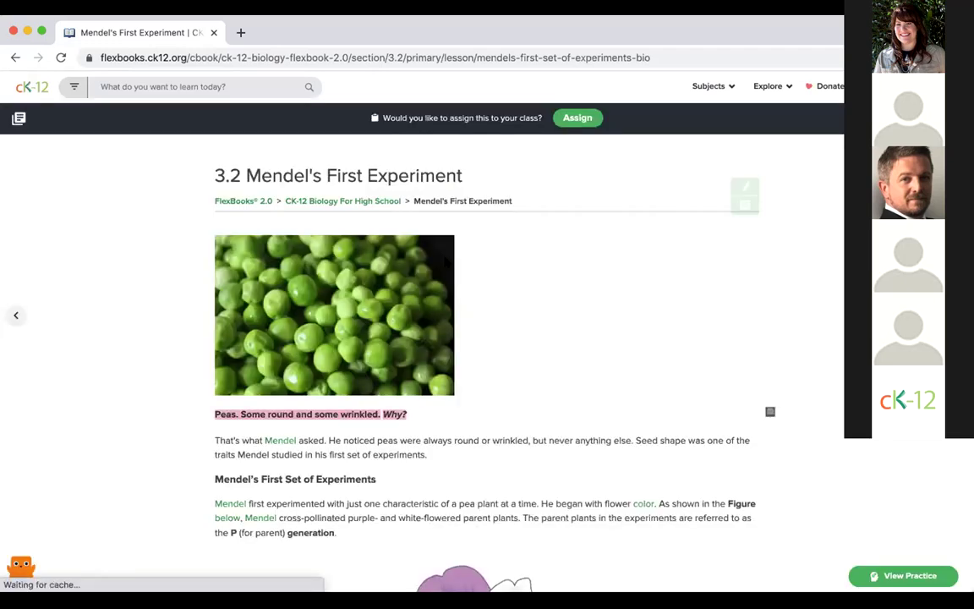
{"action": "left_click", "coordinate": [579, 118]}
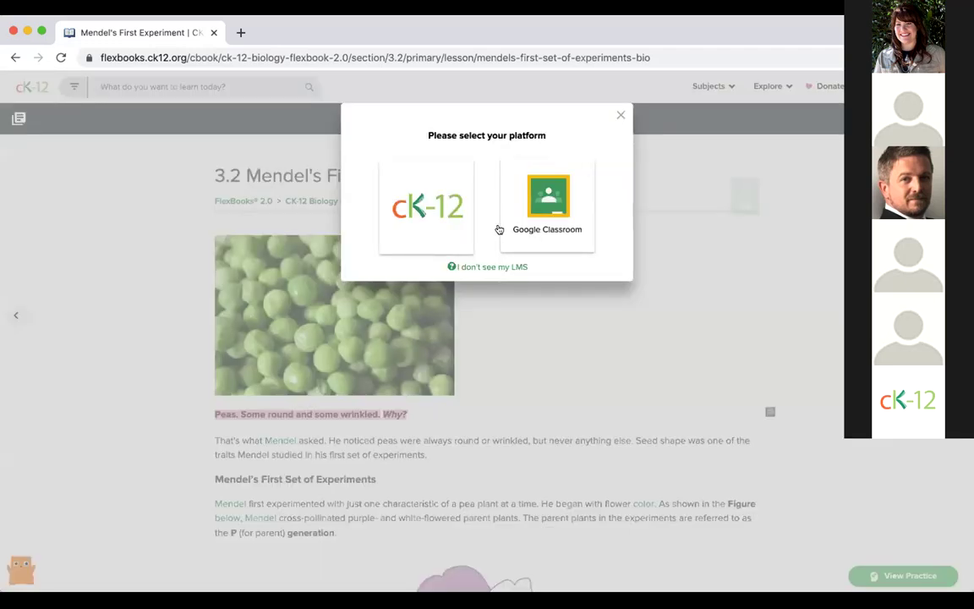
Retry assigning via Google Classroom, dismiss its permission request, and return to the teacher home page
{"action": "left_click", "coordinate": [617, 116]}
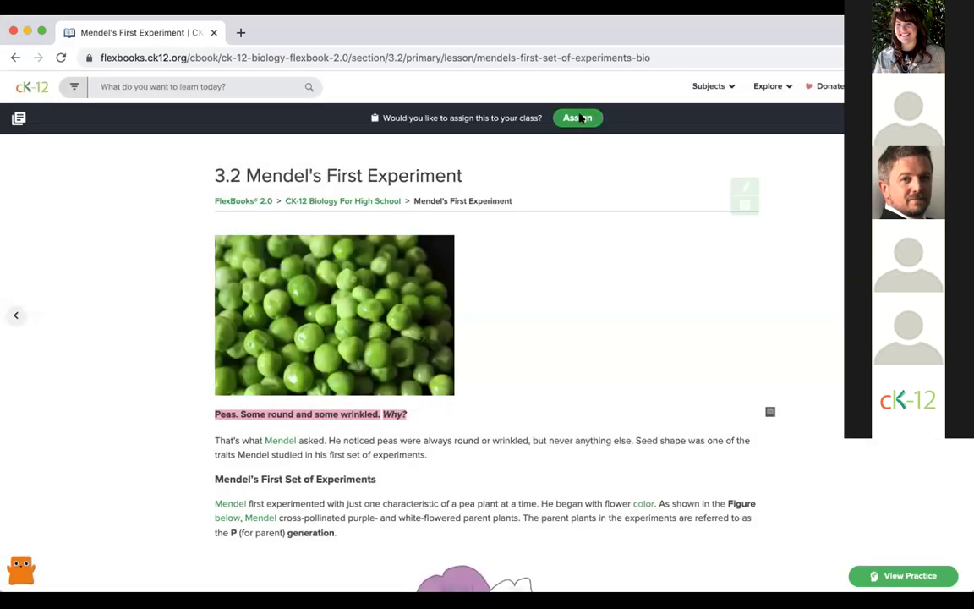
{"action": "left_click", "coordinate": [579, 118]}
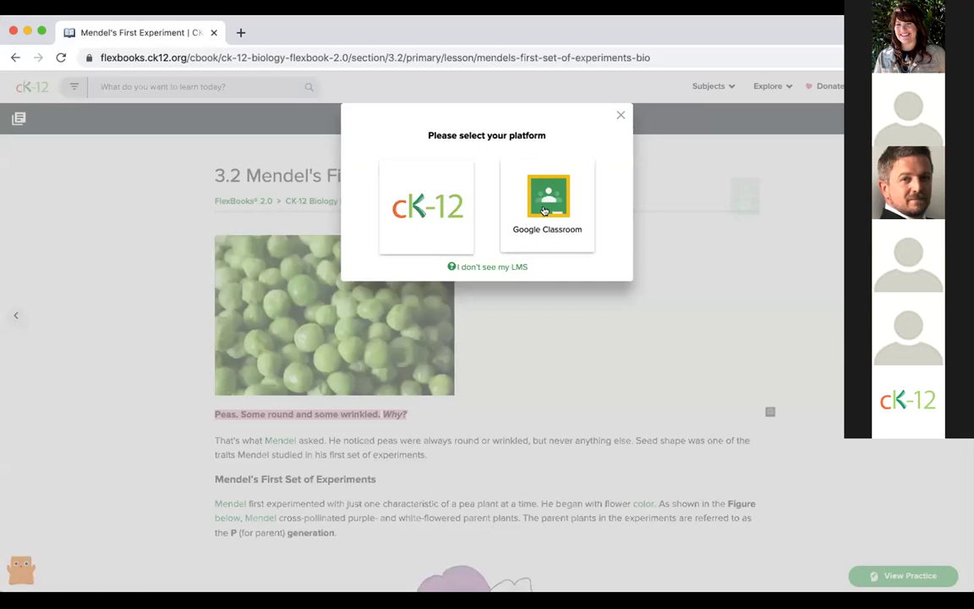
{"action": "left_click", "coordinate": [543, 210]}
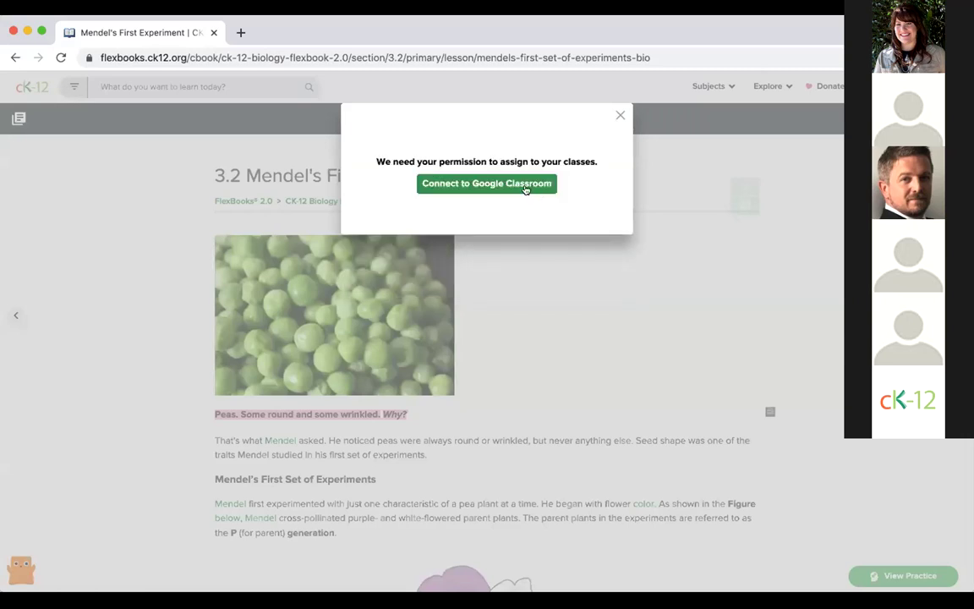
{"action": "left_click", "coordinate": [619, 116]}
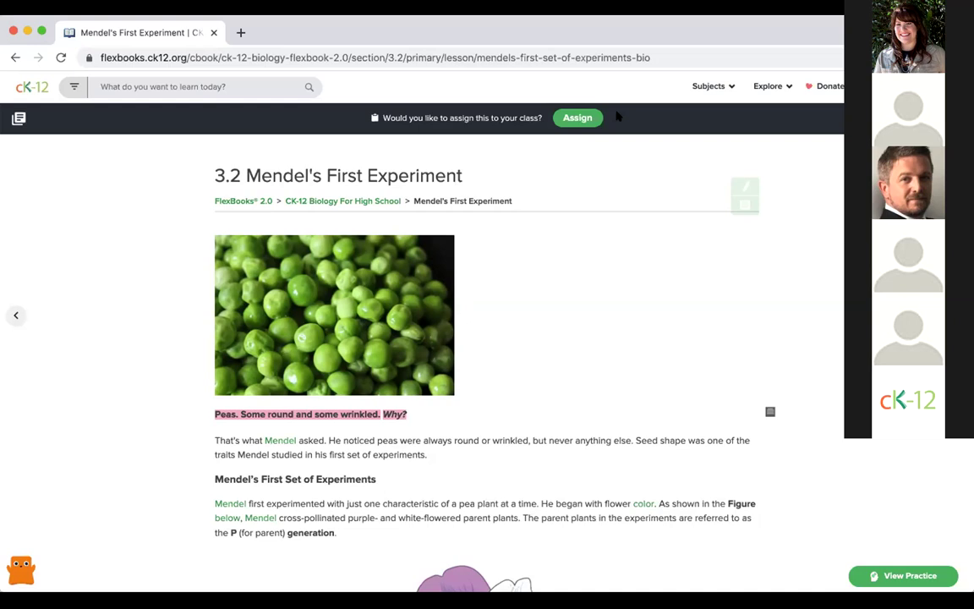
{"action": "left_click", "coordinate": [22, 83]}
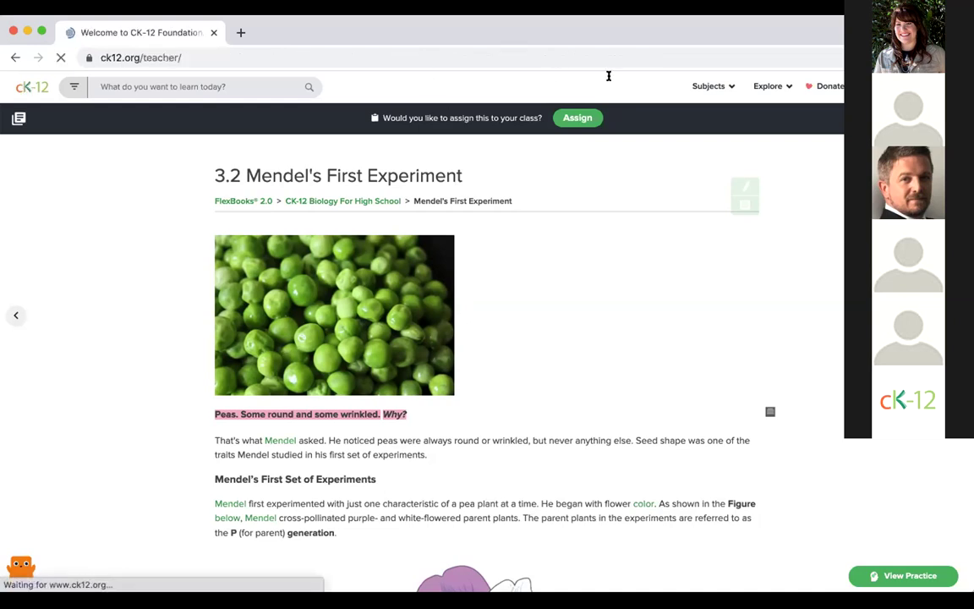
{"action": "mouse_move", "coordinate": [503, 110]}
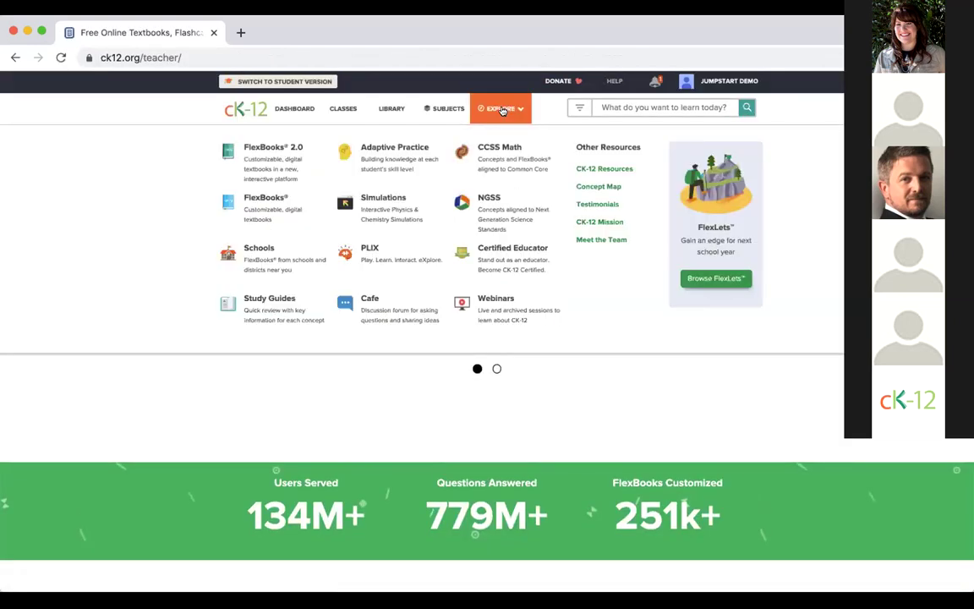